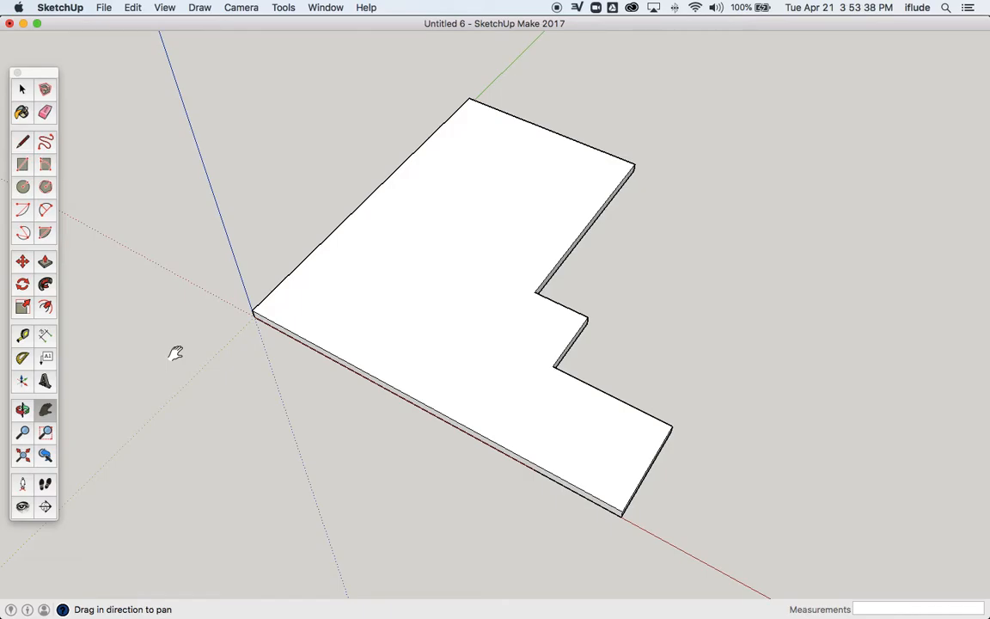
Dimension the board's overall length parallel to the red axis, from the green-axis corner to the narrow end's outer corner, well clear of the board
{"action": "left_click_drag", "start_coordinate": [256, 380], "coordinate": [211, 407]}
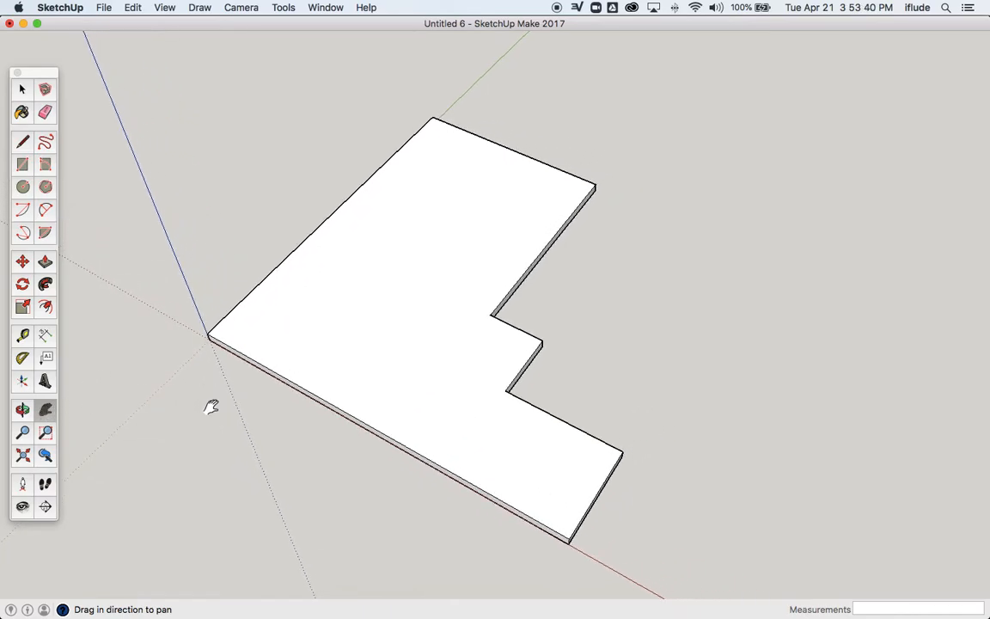
{"action": "left_click", "coordinate": [45, 337]}
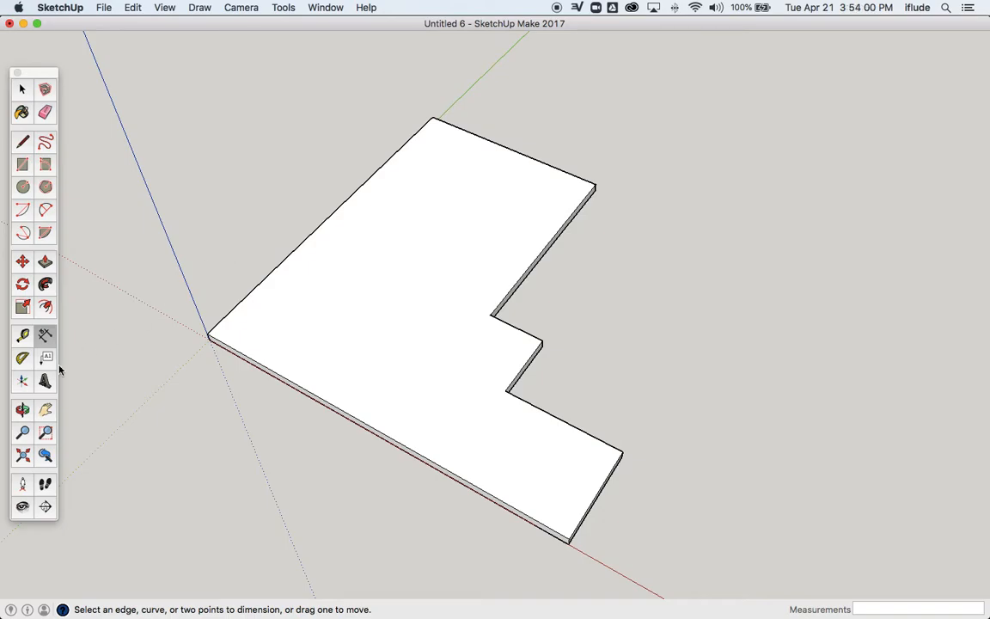
{"action": "left_click", "coordinate": [22, 410]}
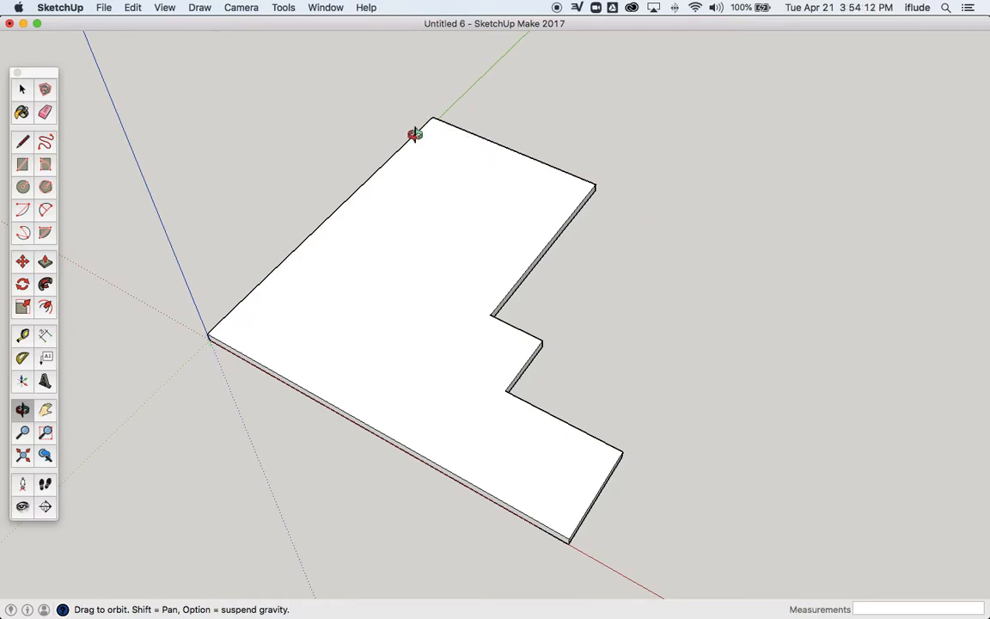
{"action": "mouse_move", "coordinate": [427, 177]}
{"action": "left_mouse_down"}
{"action": "mouse_move", "coordinate": [348, 206]}
{"action": "mouse_move", "coordinate": [334, 198]}
{"action": "mouse_move", "coordinate": [436, 221]}
{"action": "mouse_move", "coordinate": [416, 199]}
{"action": "mouse_move", "coordinate": [509, 267]}
{"action": "mouse_move", "coordinate": [506, 225]}
{"action": "mouse_move", "coordinate": [541, 251]}
{"action": "mouse_move", "coordinate": [456, 258]}
{"action": "left_mouse_up"}
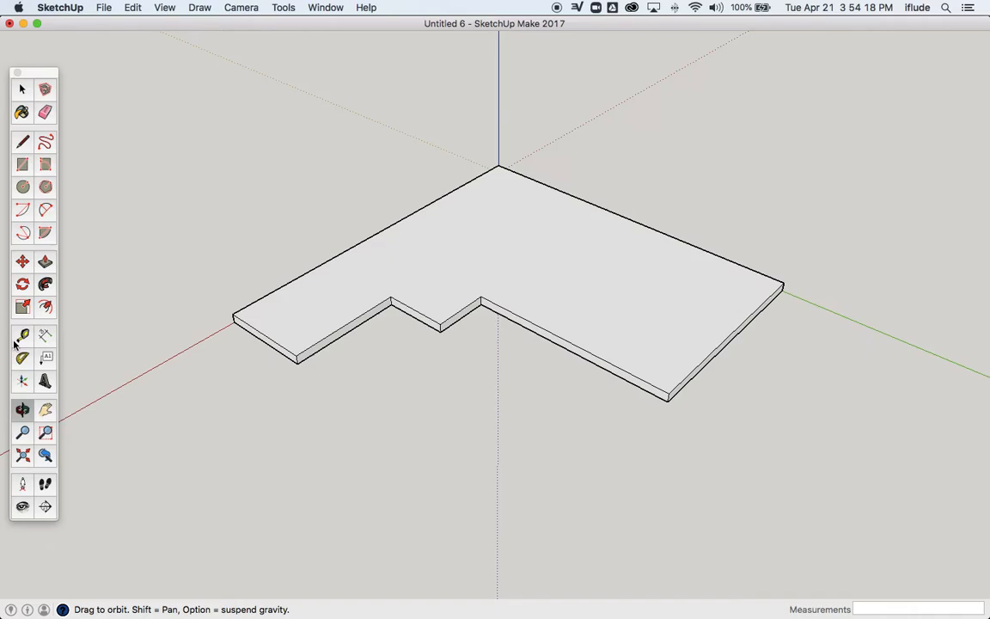
{"action": "left_click", "coordinate": [45, 335]}
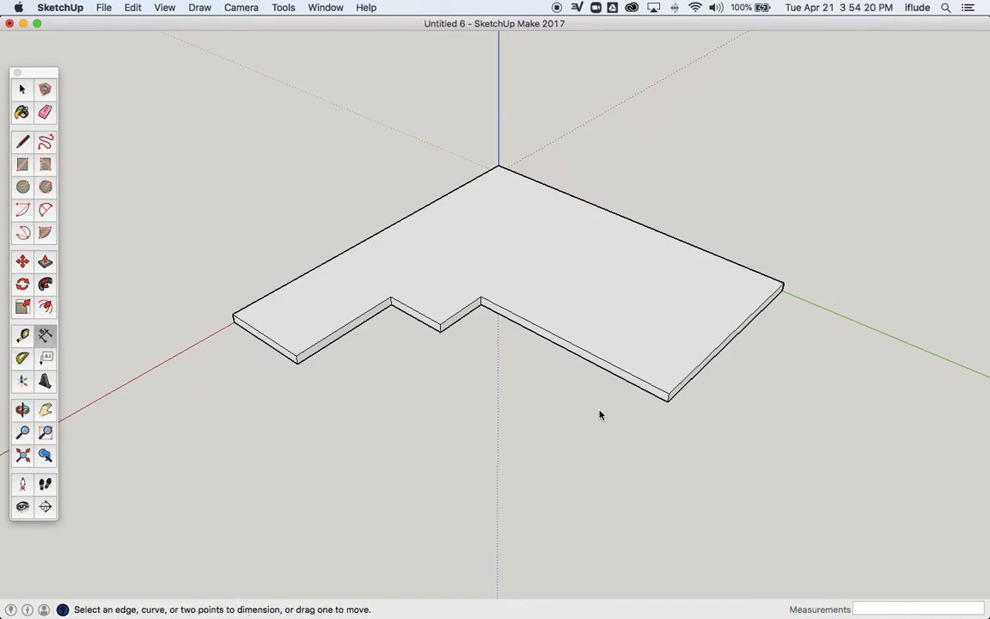
{"action": "left_click", "coordinate": [785, 298]}
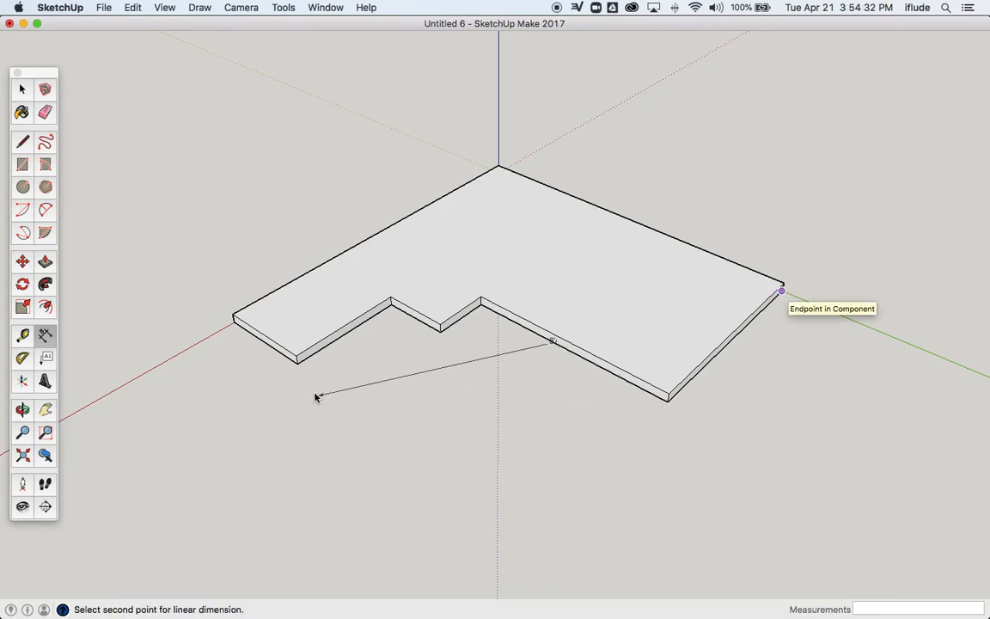
{"action": "left_click", "coordinate": [298, 364]}
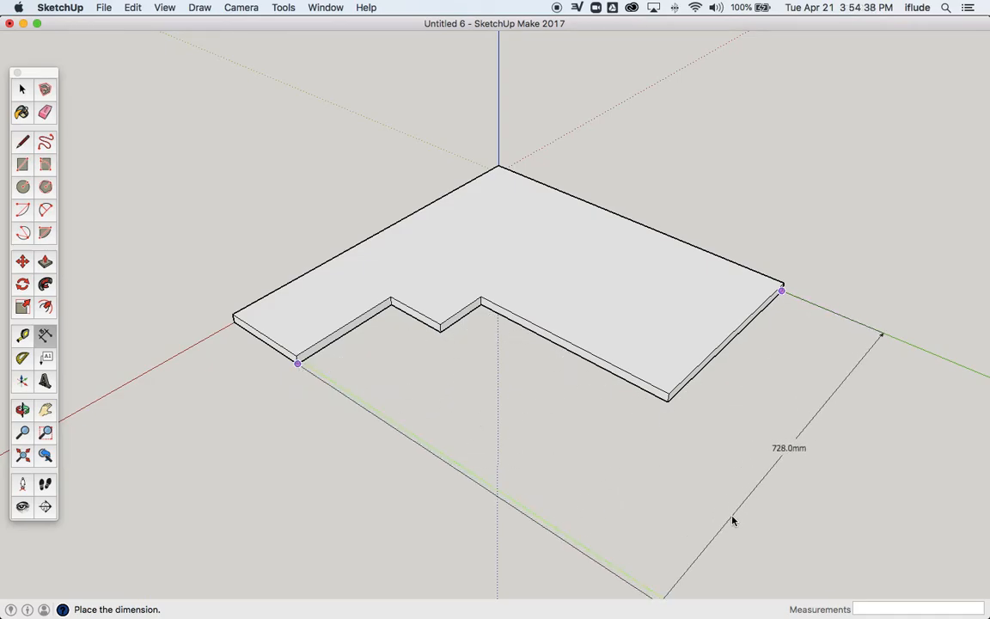
{"action": "left_click", "coordinate": [732, 518]}
{"action": "scroll", "coordinate": [733, 521], "scroll_direction": "down", "scroll_amount": 2}
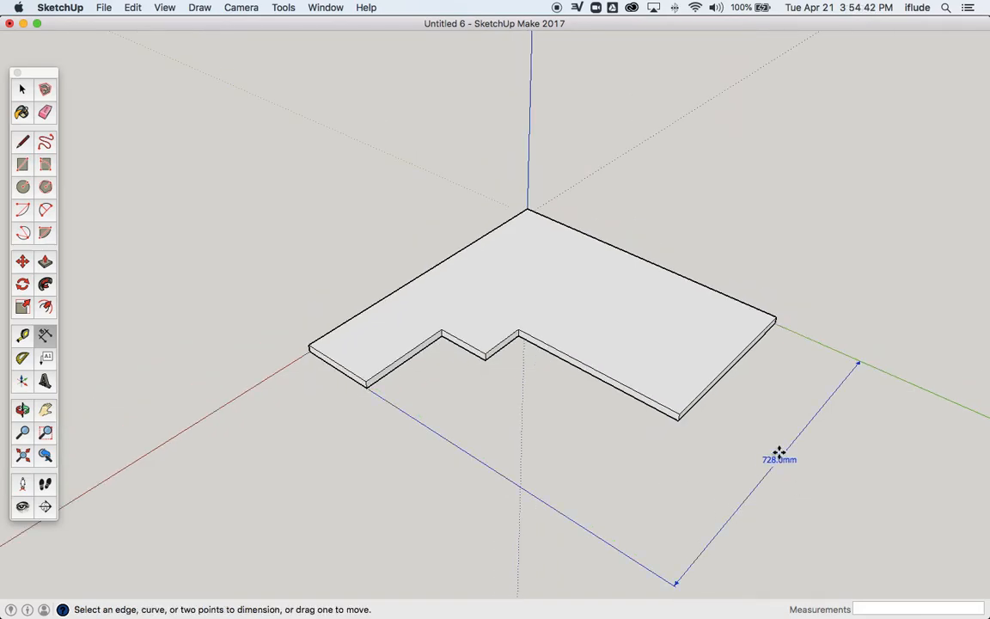
{"action": "left_click_drag", "start_coordinate": [778, 459], "coordinate": [818, 477]}
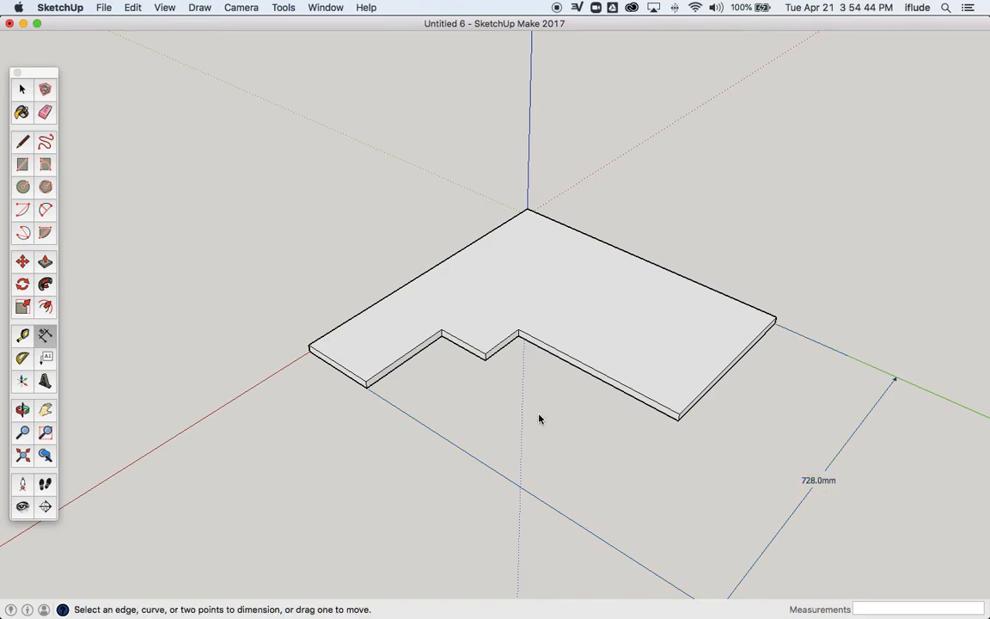
Dimension the board's overall width parallel to the green axis, from the red-axis corner to the wide end's outer corner, offset beyond the narrow end
{"action": "left_click", "coordinate": [309, 350]}
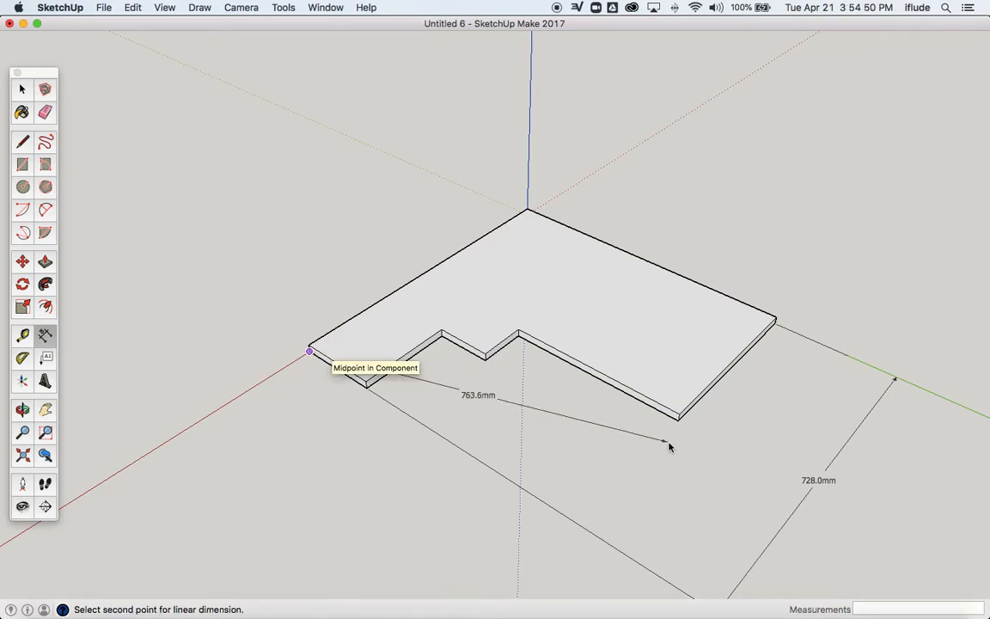
{"action": "left_click", "coordinate": [678, 420]}
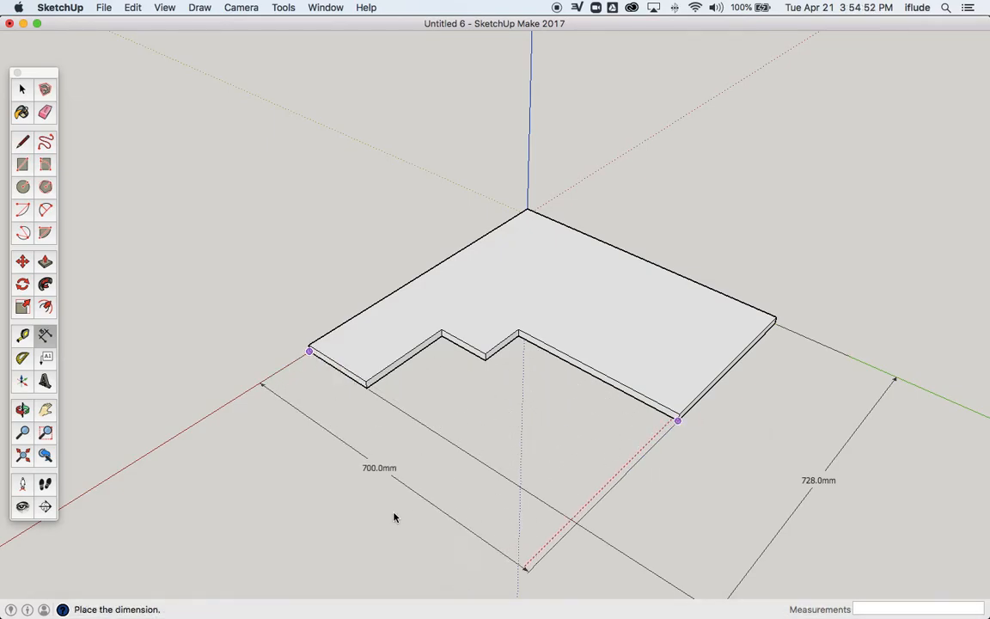
{"action": "left_click", "coordinate": [336, 541]}
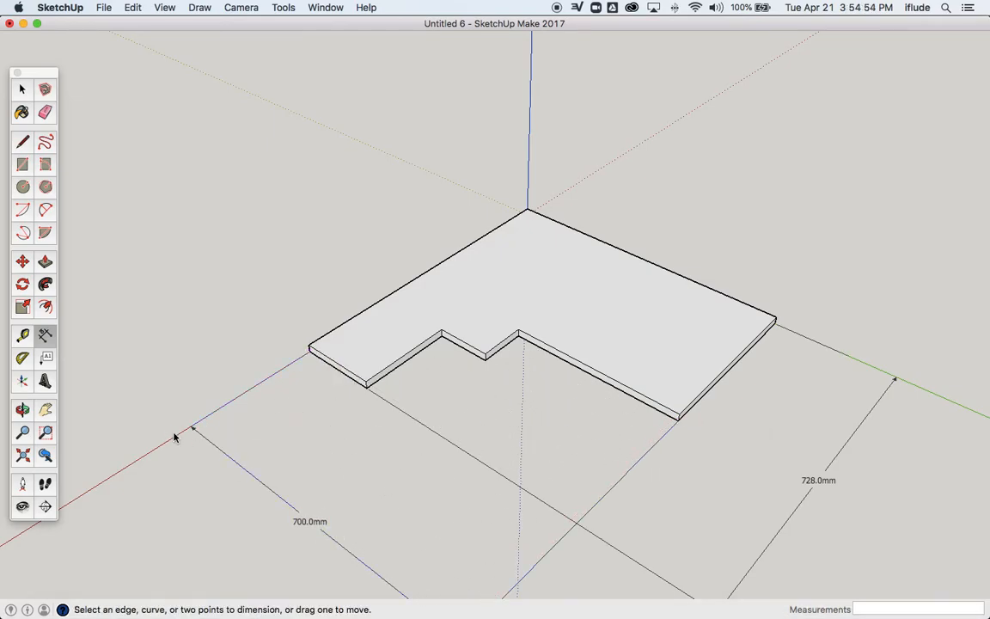
Add length dimensions from the green-axis corner to the middle step's outer corner and across the wide end, stacked inside the overall length dimension
{"action": "left_click", "coordinate": [45, 410]}
{"action": "left_click_drag", "start_coordinate": [266, 387], "coordinate": [214, 332]}
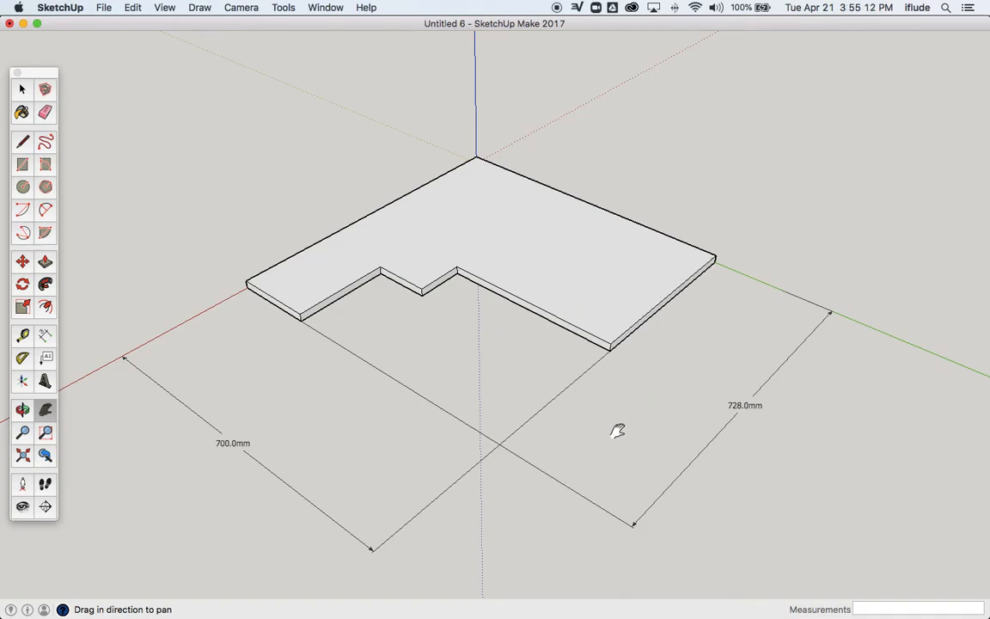
{"action": "left_click", "coordinate": [45, 334]}
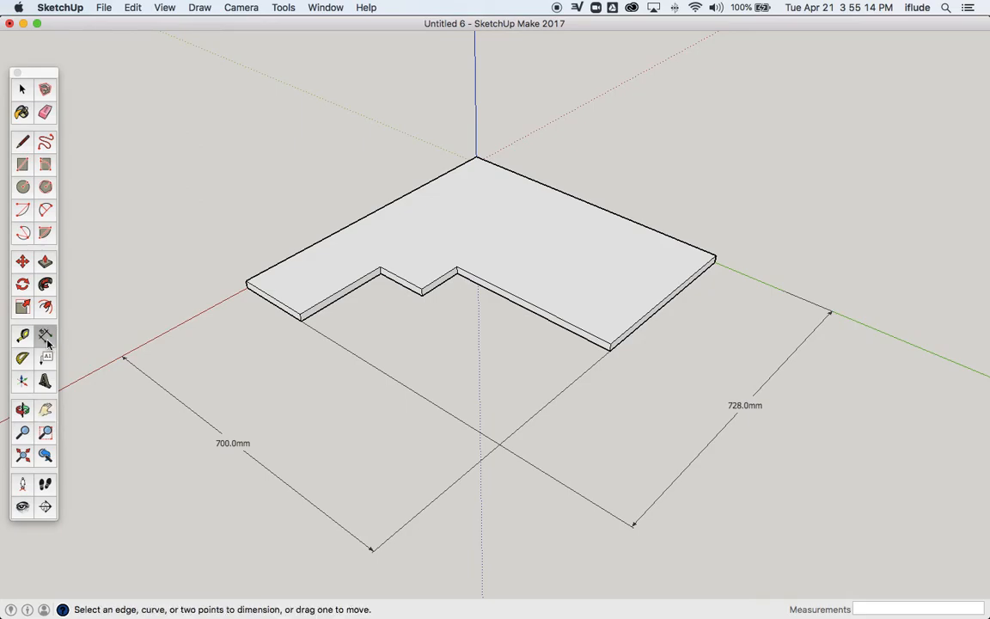
{"action": "left_click", "coordinate": [717, 268]}
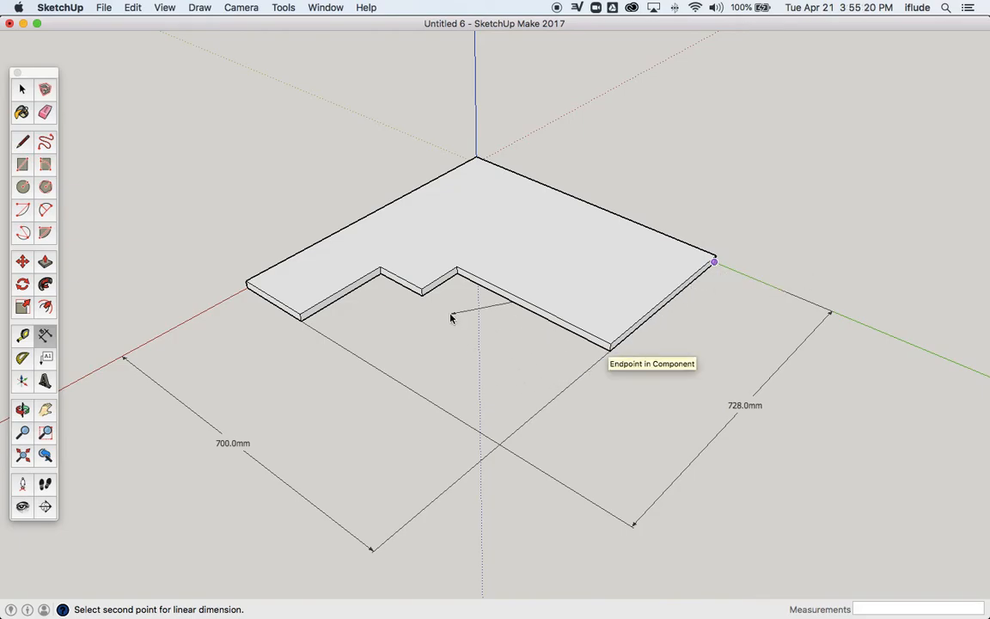
{"action": "left_click", "coordinate": [422, 296]}
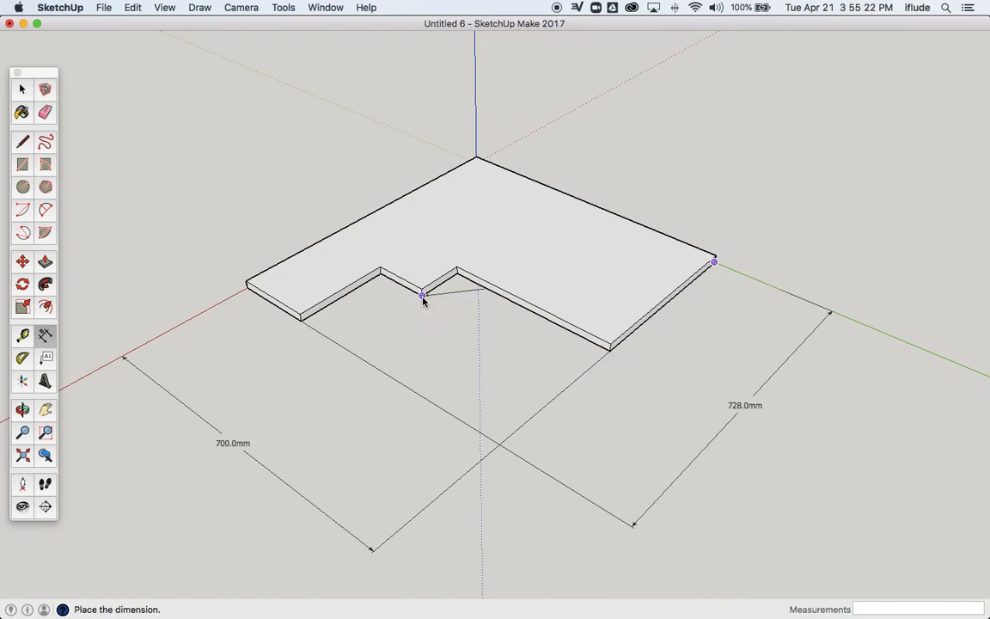
{"action": "left_click", "coordinate": [696, 404]}
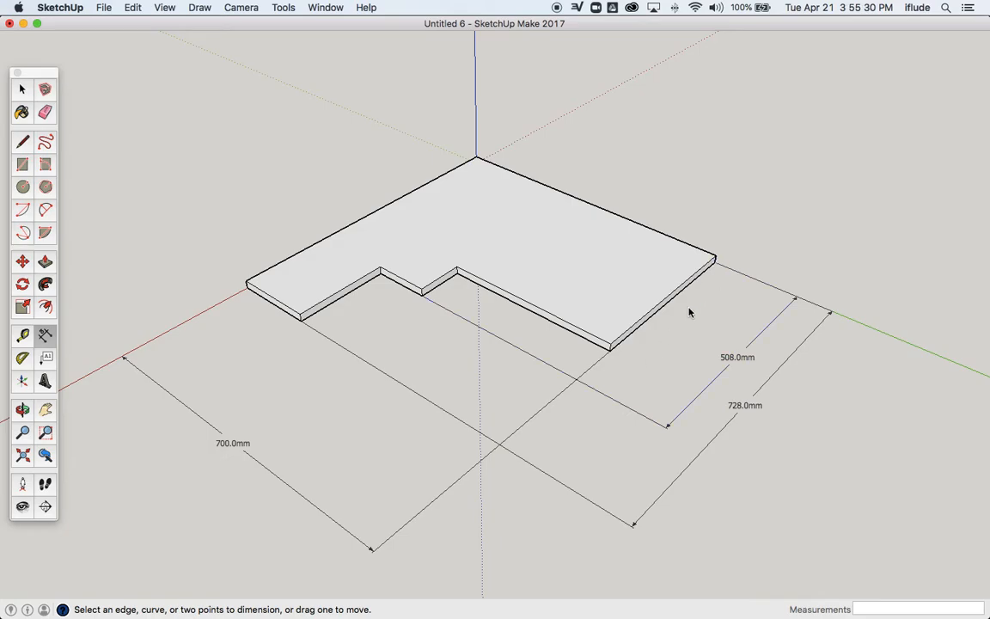
{"action": "left_click", "coordinate": [716, 263]}
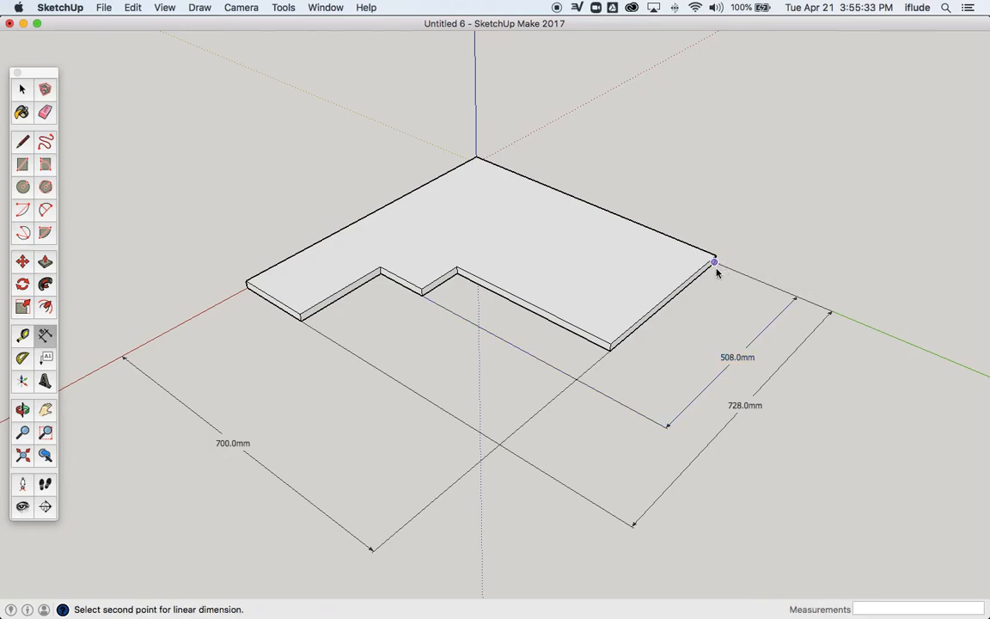
{"action": "left_click", "coordinate": [612, 349]}
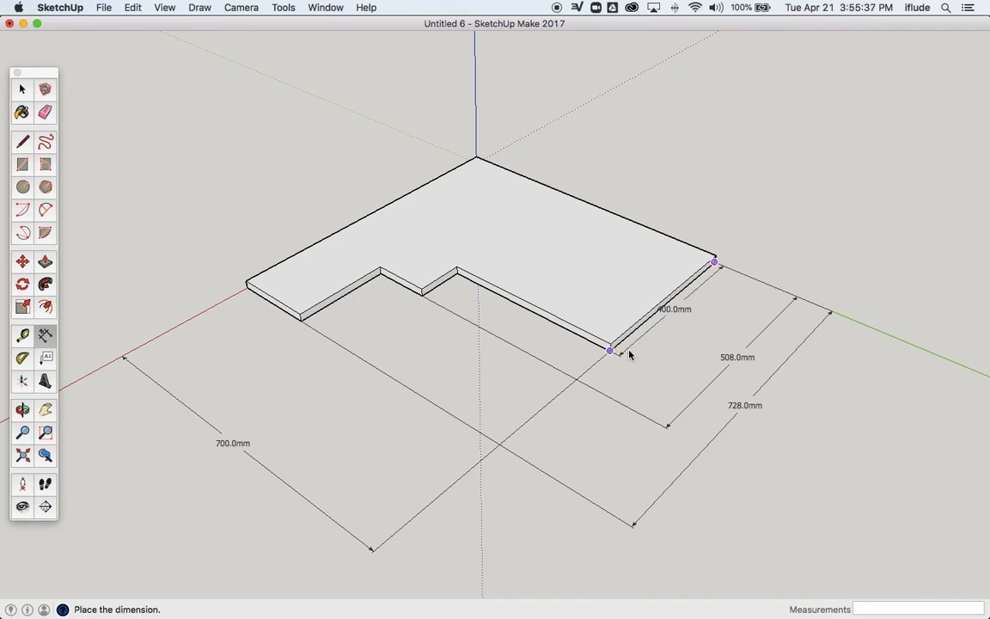
{"action": "left_click", "coordinate": [673, 366]}
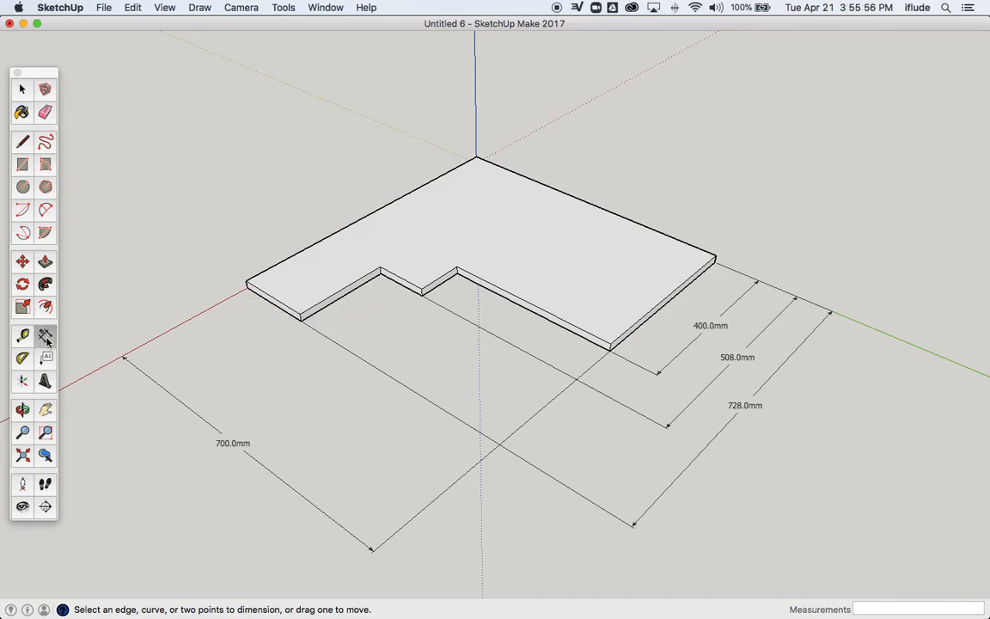
Add width dimensions from the red-axis corner to the middle step's outer corner and across the narrow end, stacked inside the overall width dimension
{"action": "left_click", "coordinate": [249, 288]}
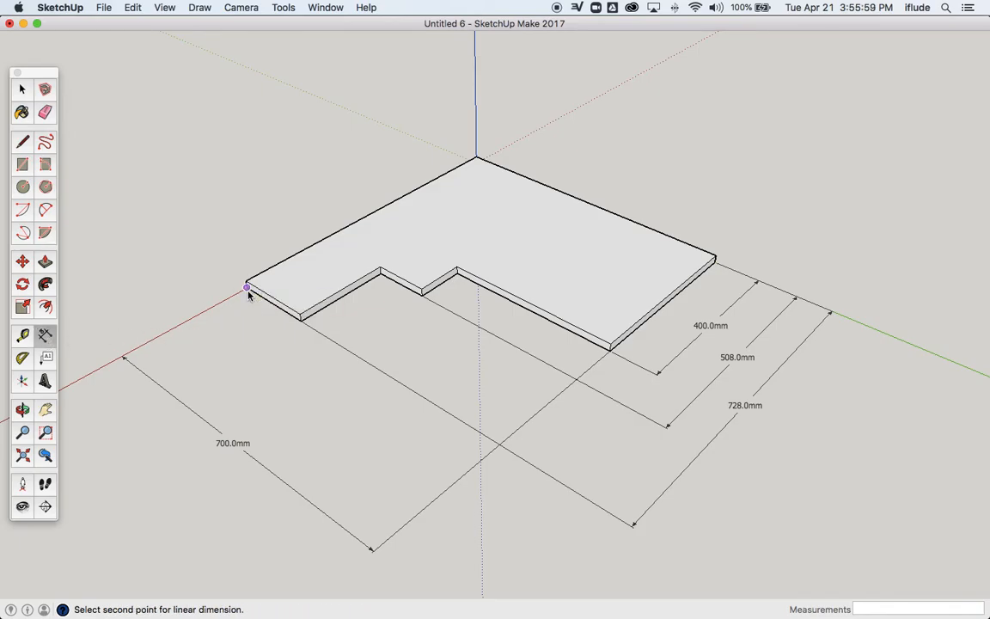
{"action": "left_click", "coordinate": [422, 295]}
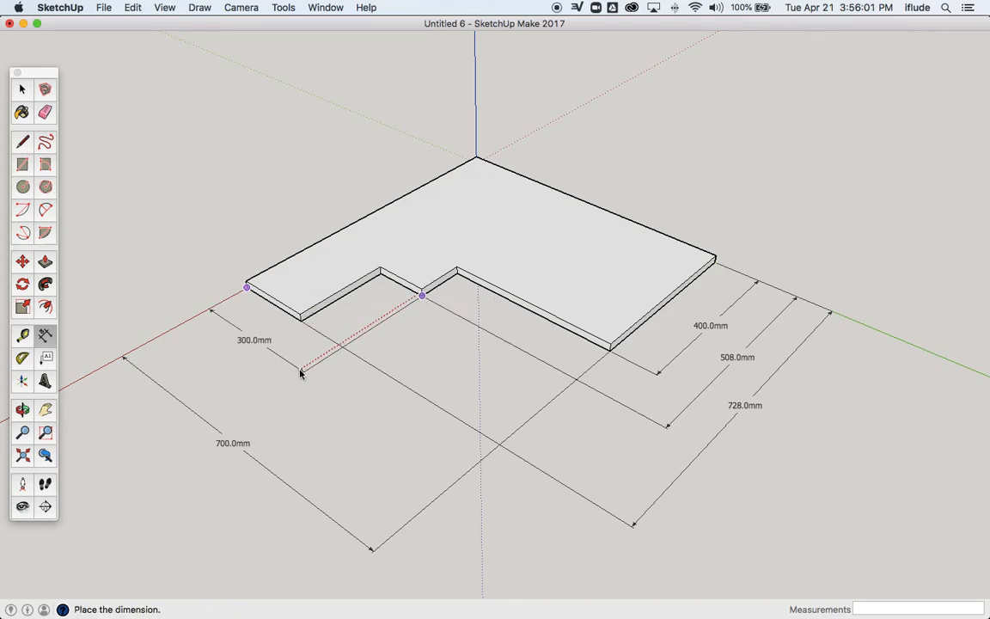
{"action": "left_click", "coordinate": [246, 404]}
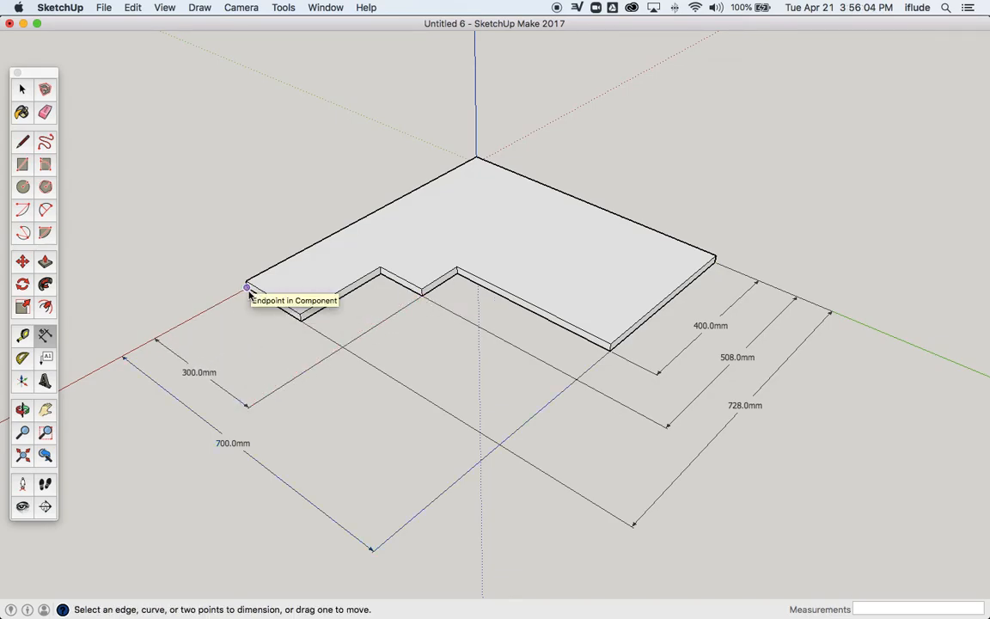
{"action": "left_click", "coordinate": [249, 287]}
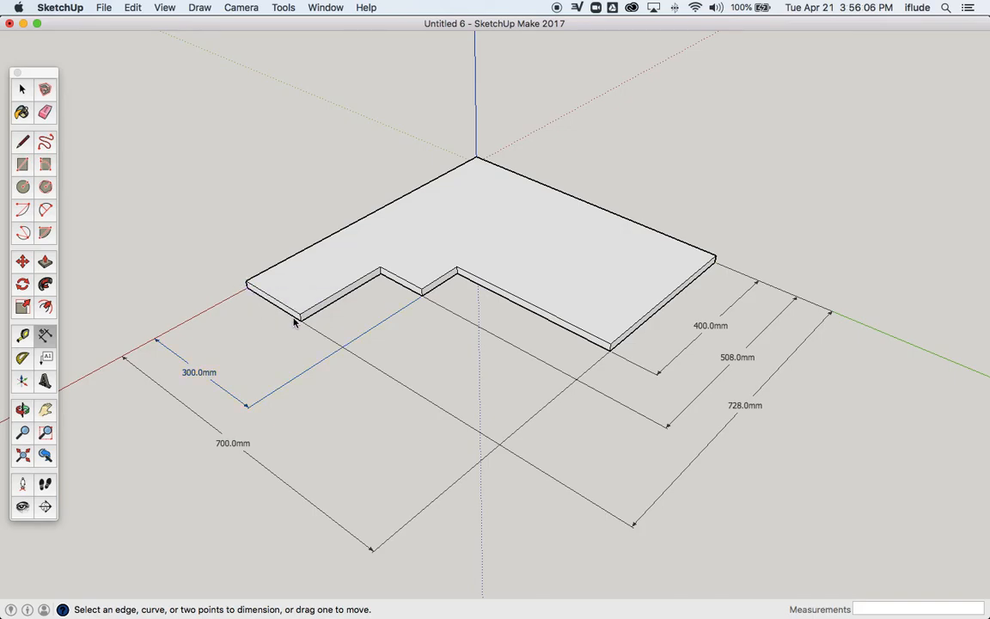
{"action": "left_click", "coordinate": [248, 294]}
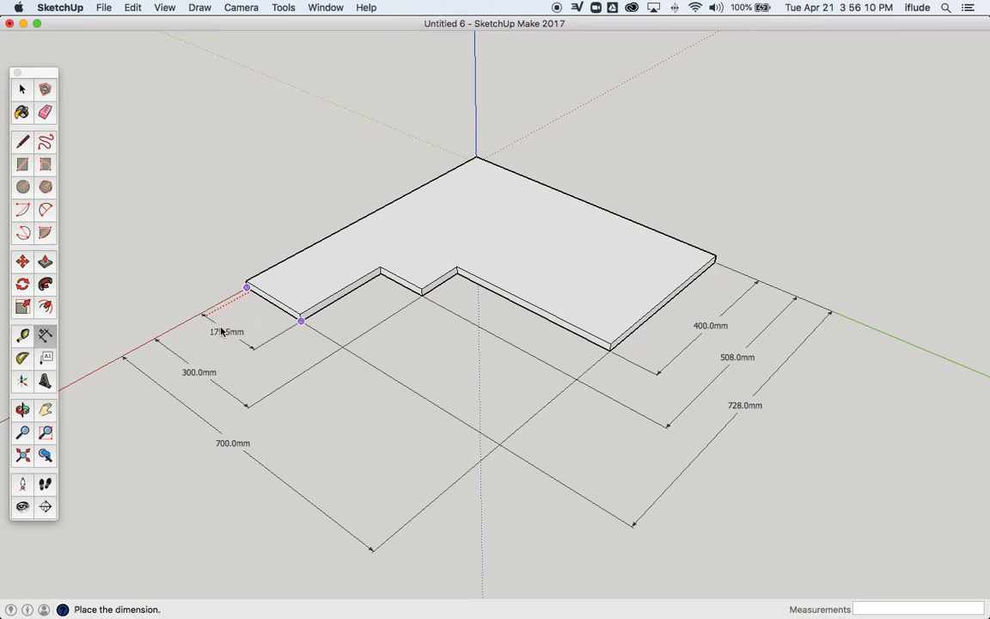
{"action": "left_click", "coordinate": [217, 335]}
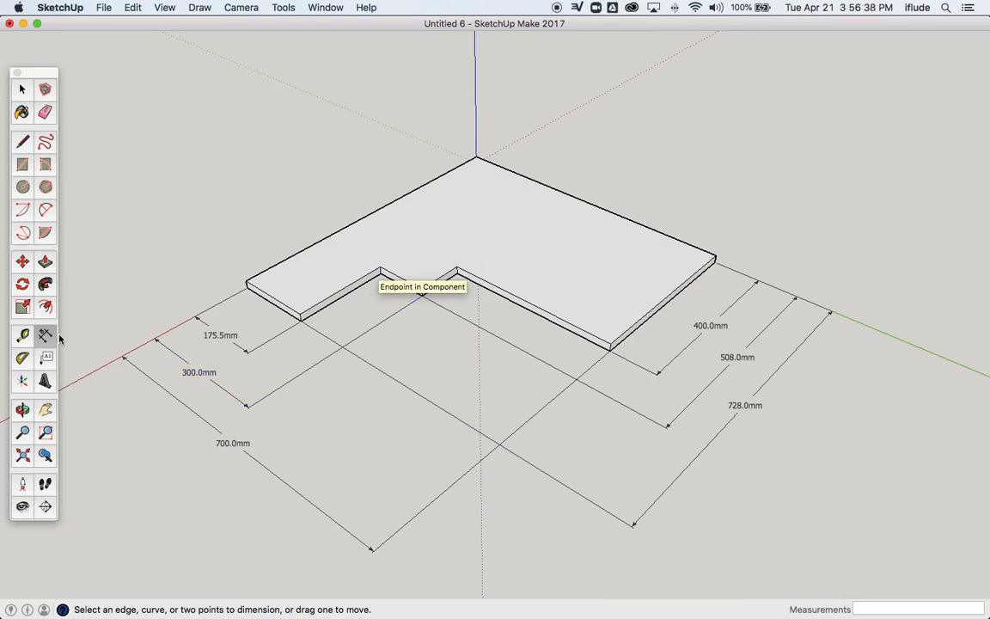
Attach a leader text label reading "Thickness 20mm" to the board's top face, placed outside the edge near the green-axis corner
{"action": "left_click", "coordinate": [47, 360]}
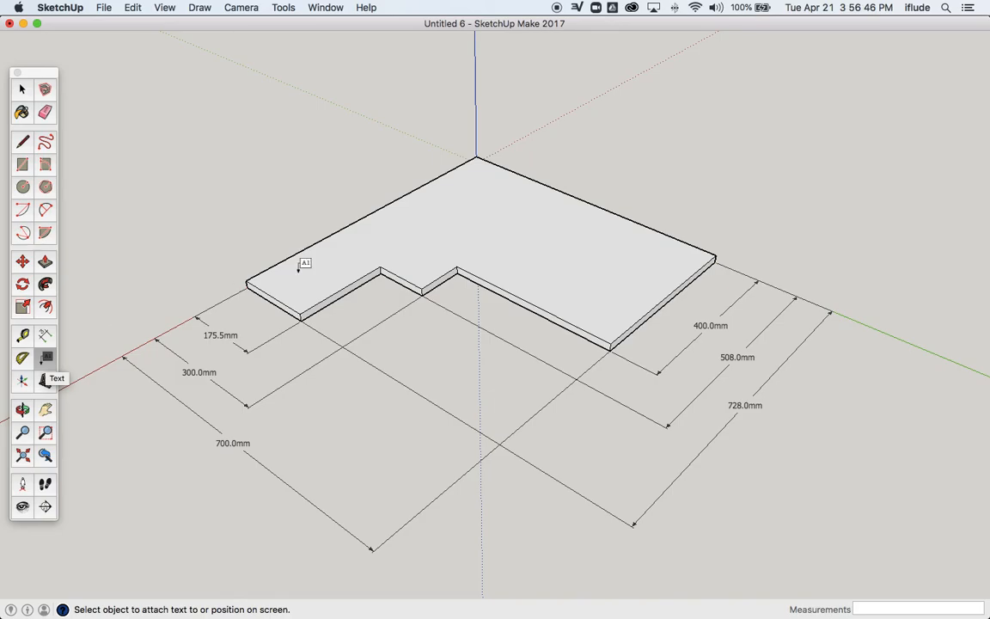
{"action": "left_click", "coordinate": [666, 257]}
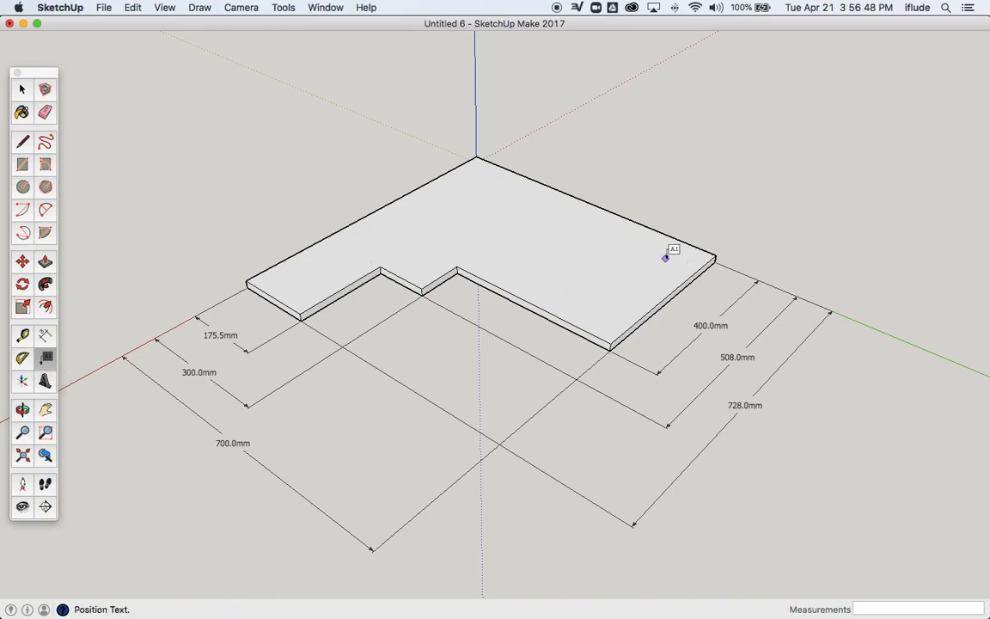
{"action": "left_click", "coordinate": [722, 210]}
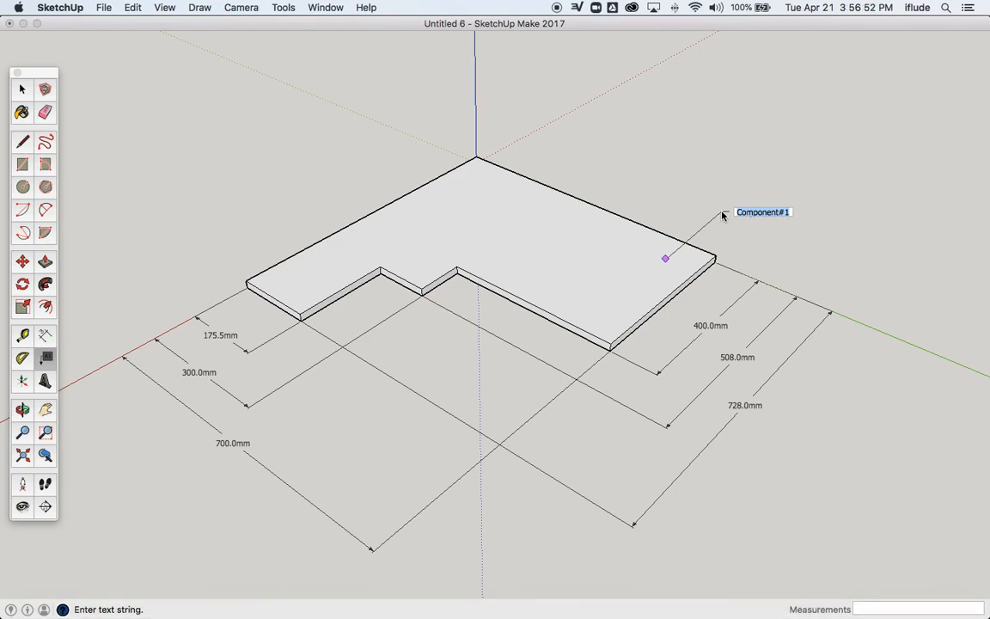
{"action": "type", "text": "Thickness 20mm"}
{"action": "left_click", "coordinate": [22, 89]}
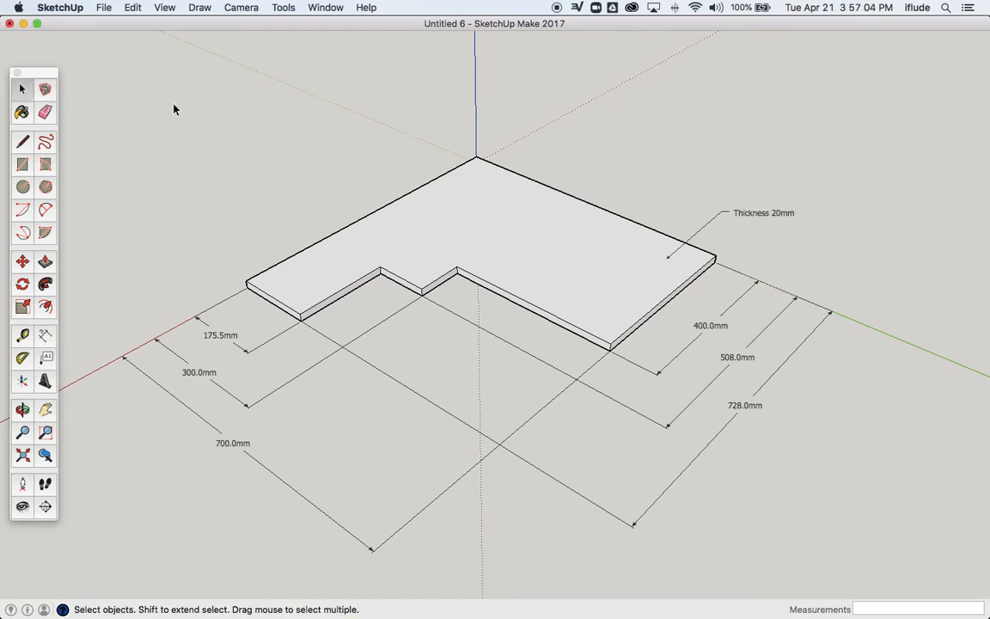